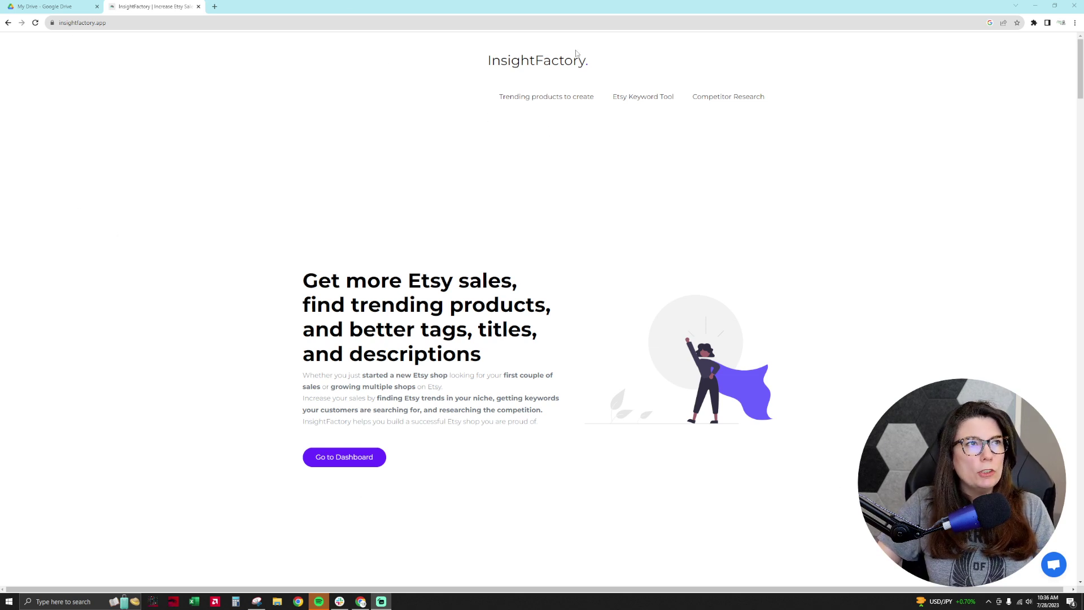
Step: Research the keyword 'word scramble' in the Etsy Keyword Tool, picking it from autocomplete
click(652, 100)
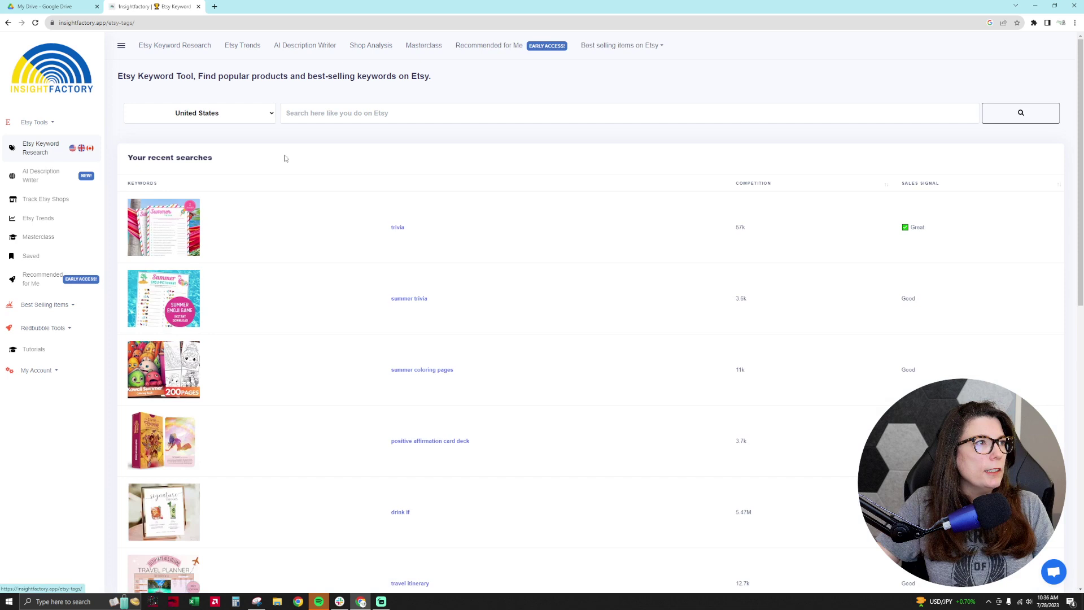
click(353, 118)
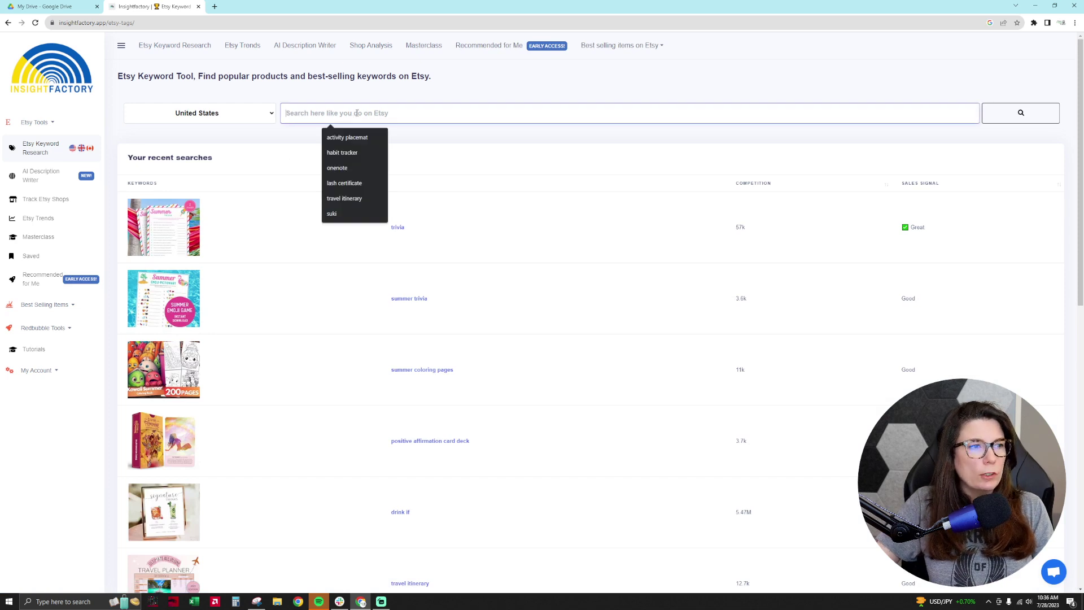
text(word scram)
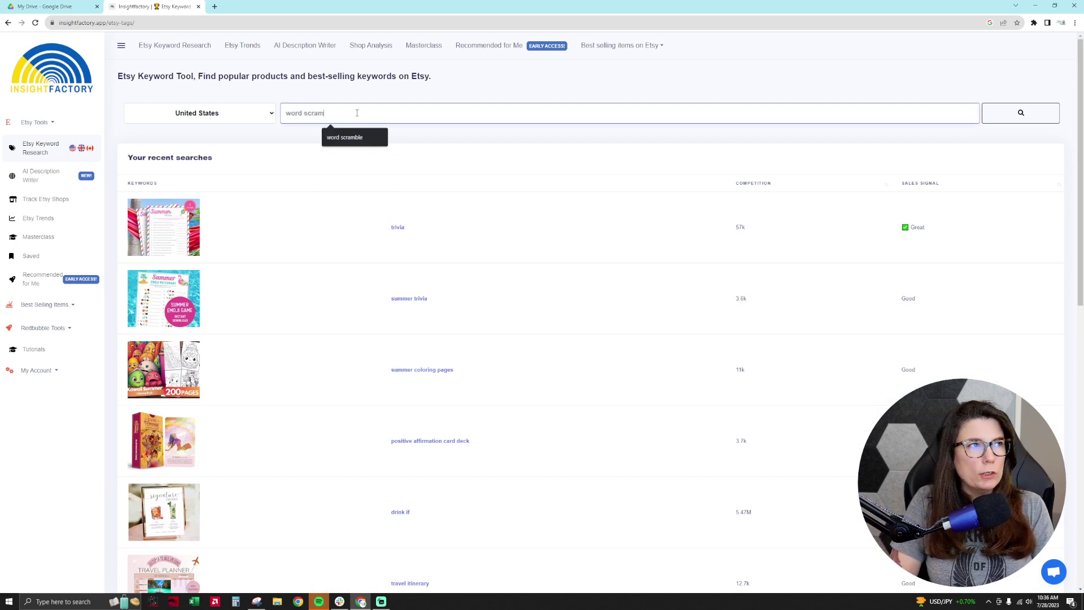
key(Down)
key(Return)
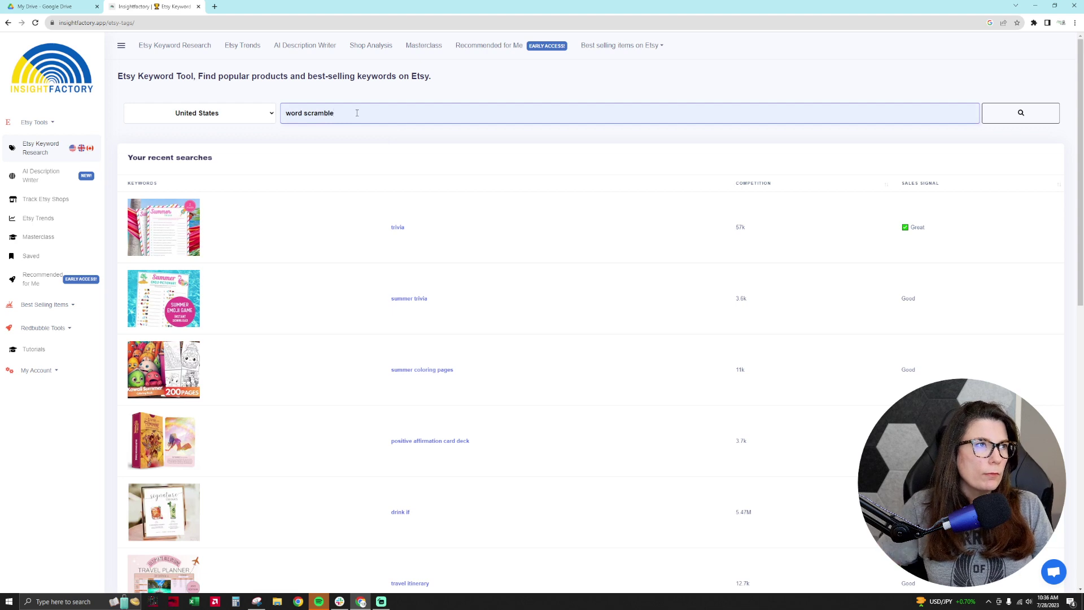
key(Return)
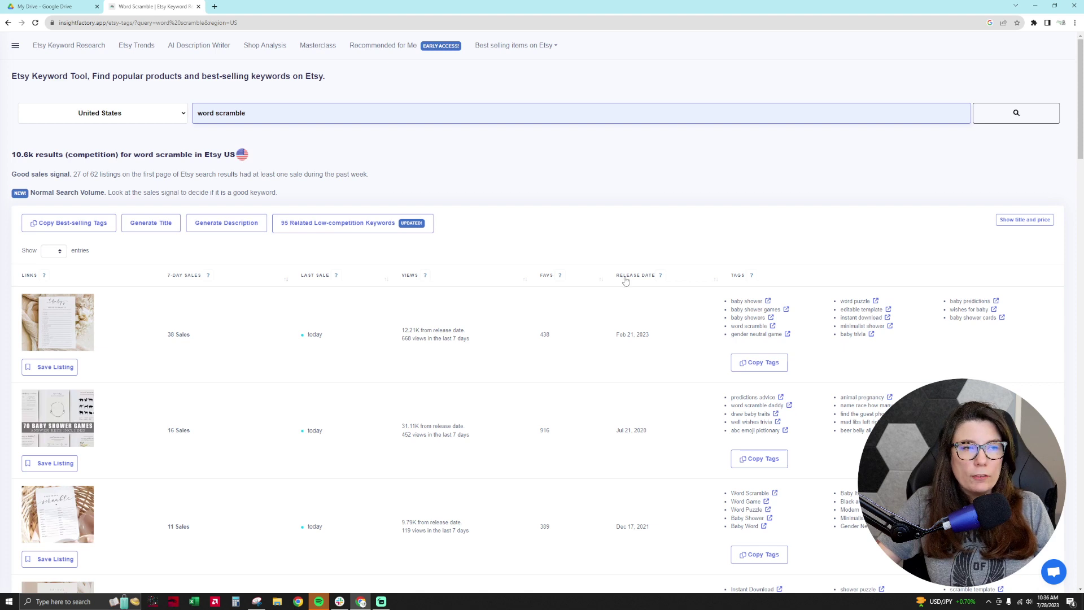
mouse_move(756, 276)
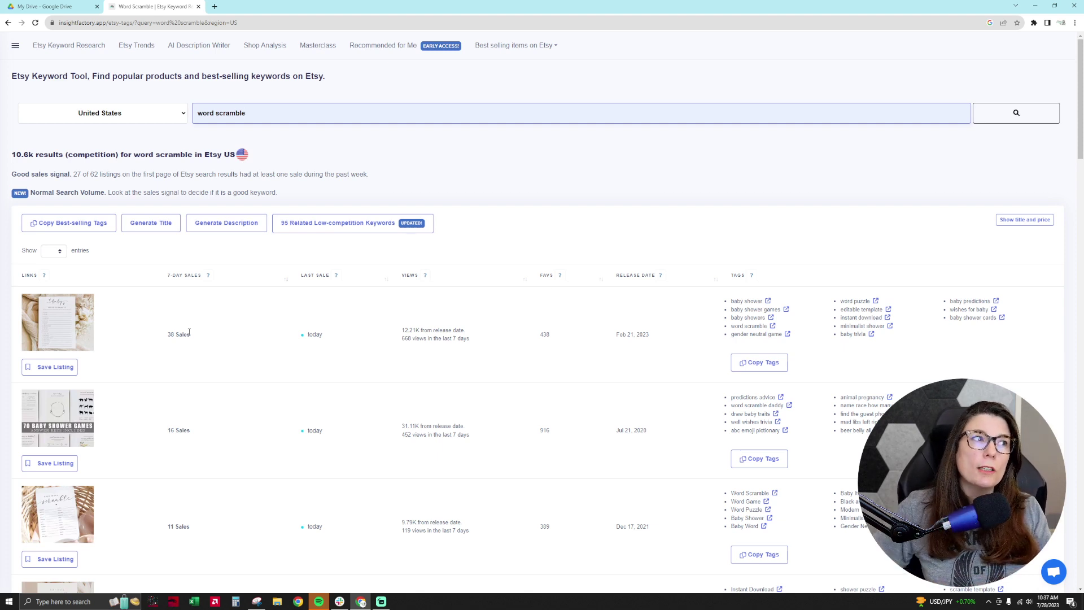
click(185, 284)
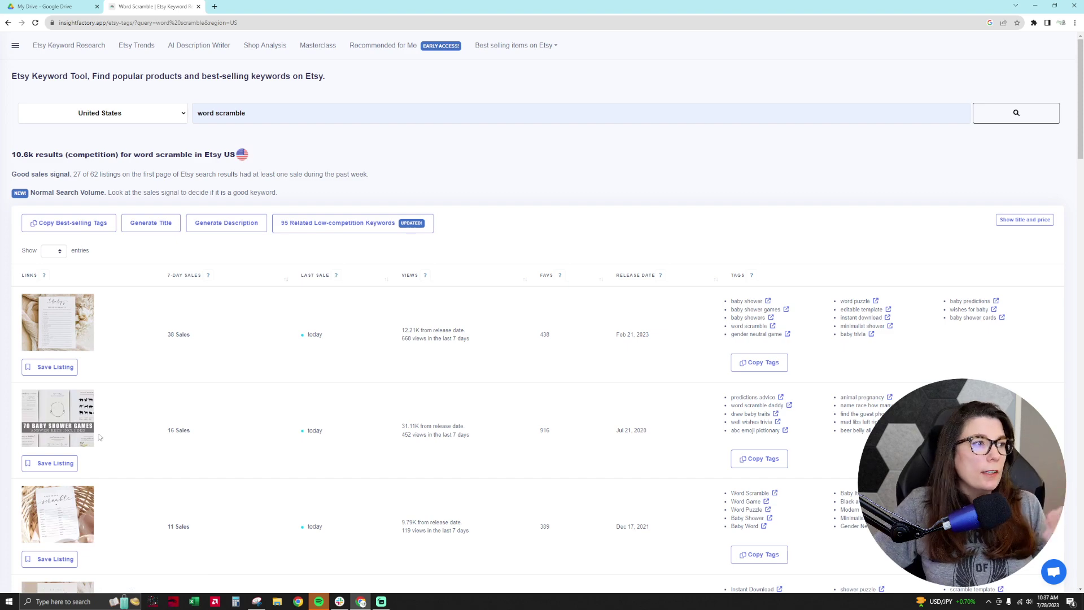
scroll(60, 371, down, 3)
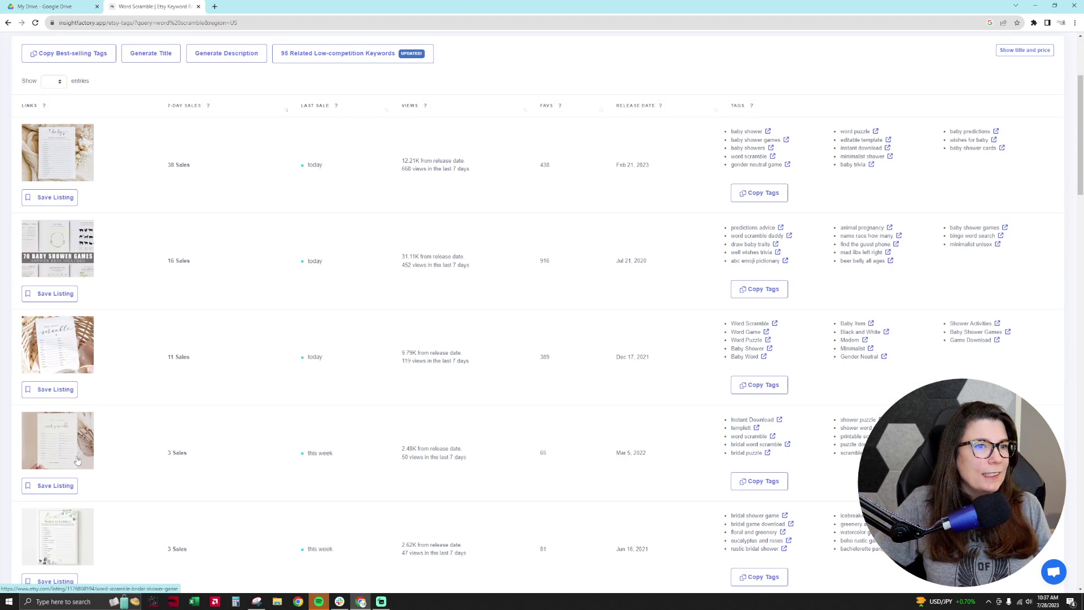
scroll(78, 460, down, 3)
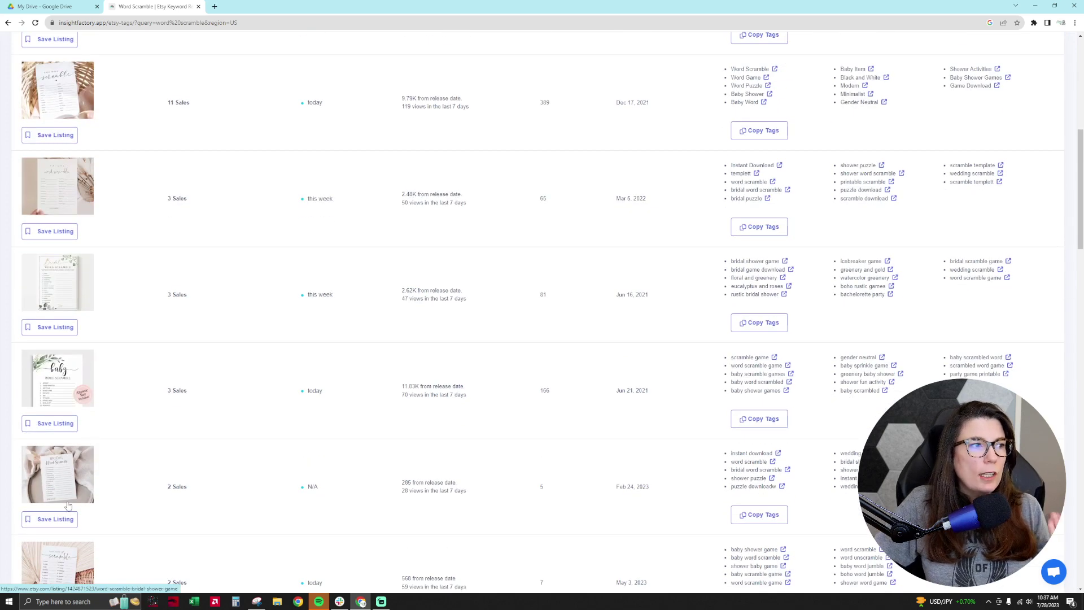
scroll(67, 505, down, 5)
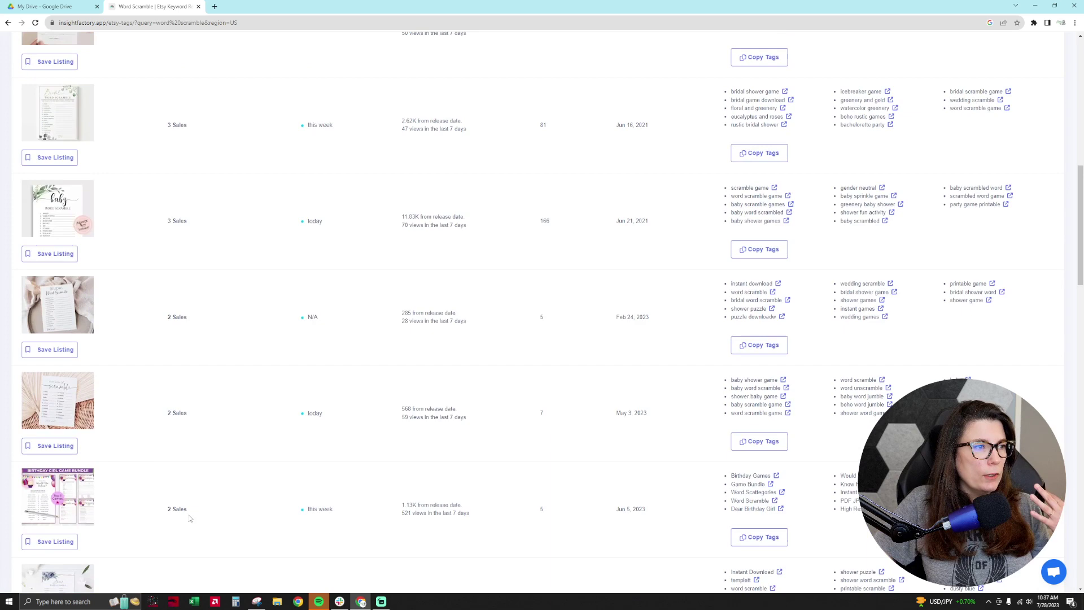
drag(188, 510, 169, 511)
scroll(172, 511, up, 9)
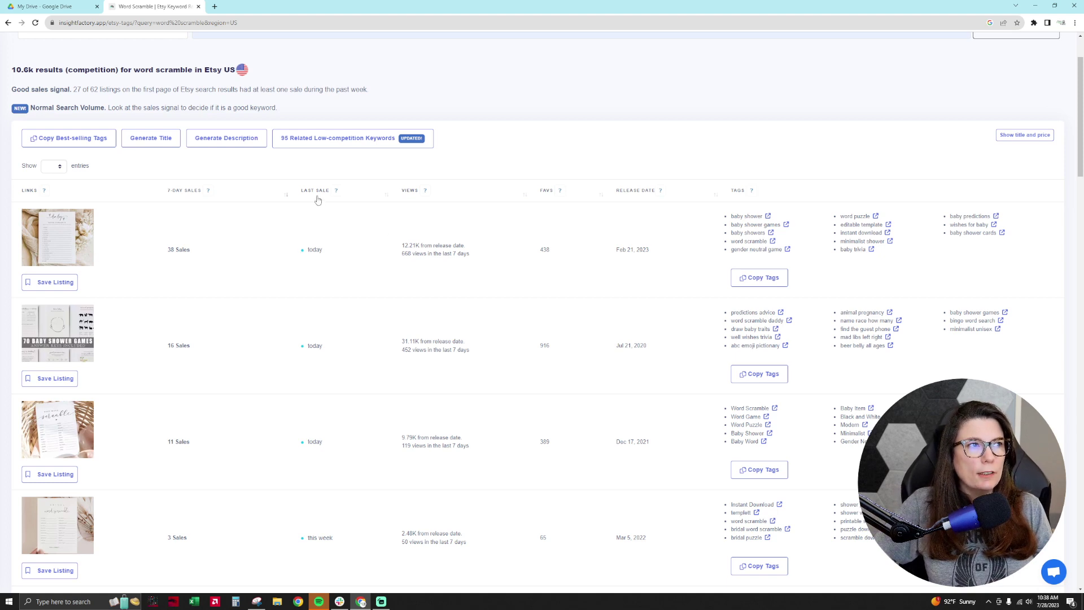
Step: Open the top listing's Listing Details and highlight its 575 sales in 154 days and release date
click(302, 252)
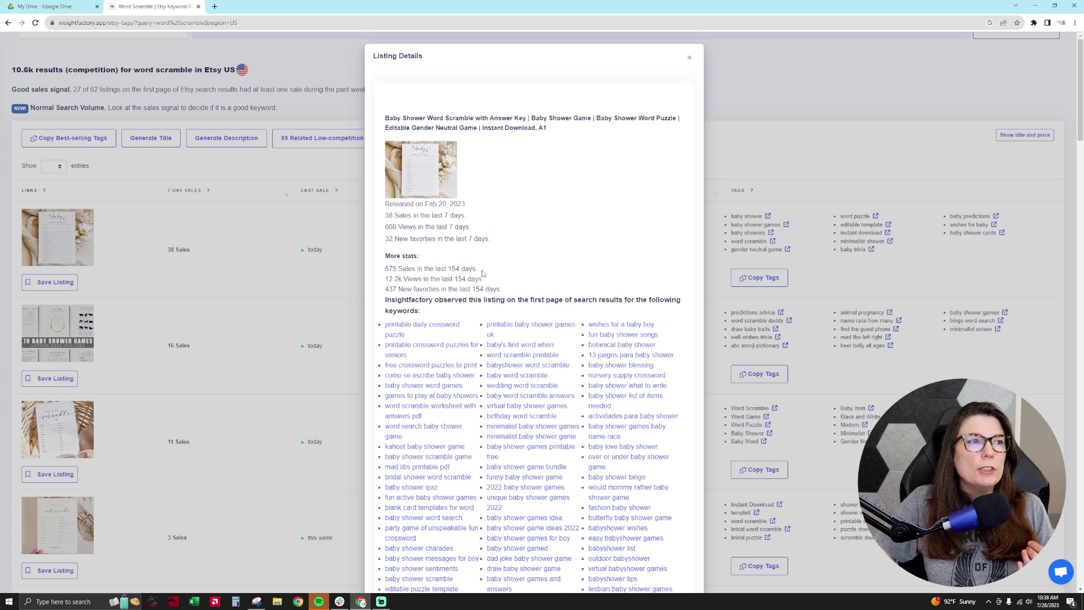
drag(480, 270, 385, 268)
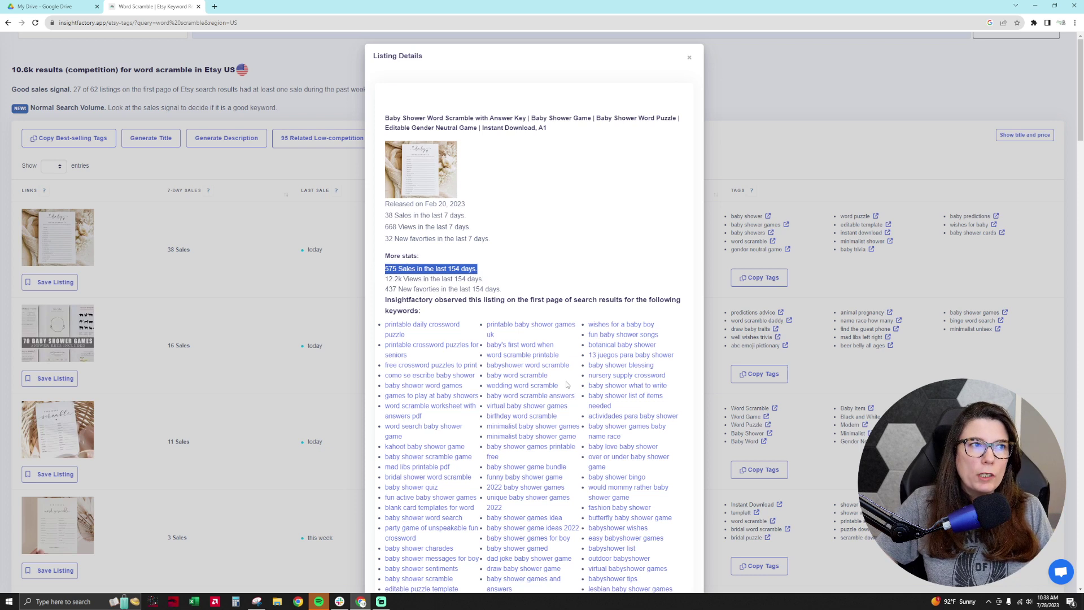
drag(476, 269, 447, 270)
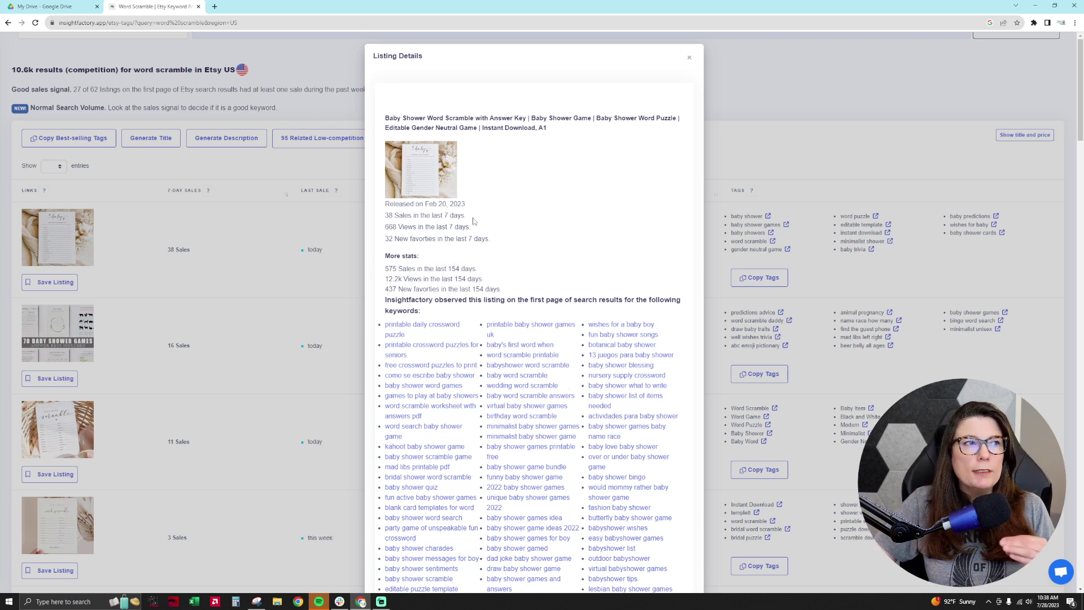
drag(469, 204, 424, 205)
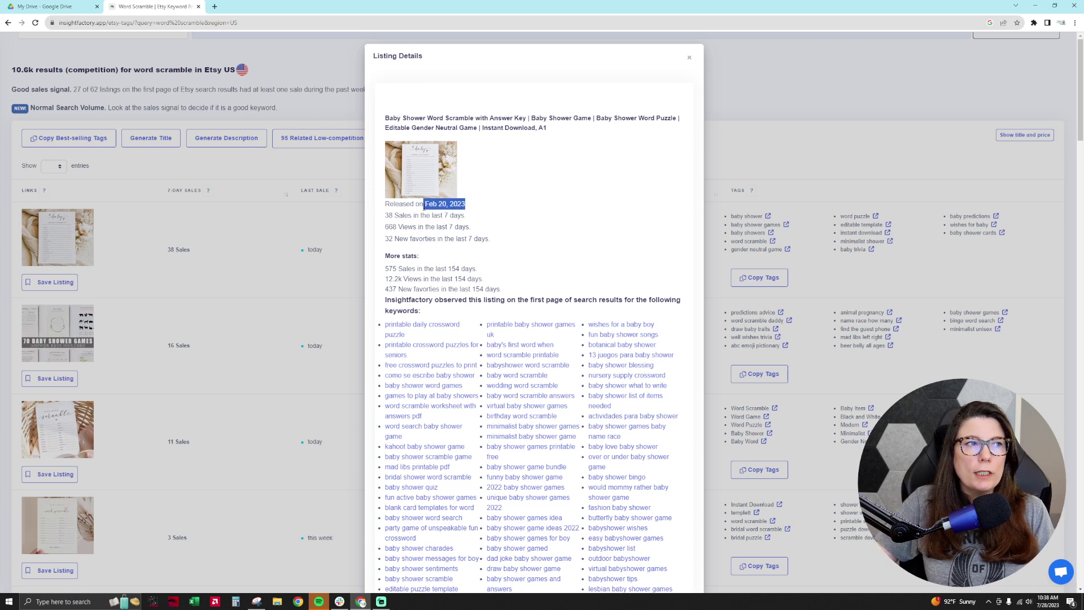
click(501, 224)
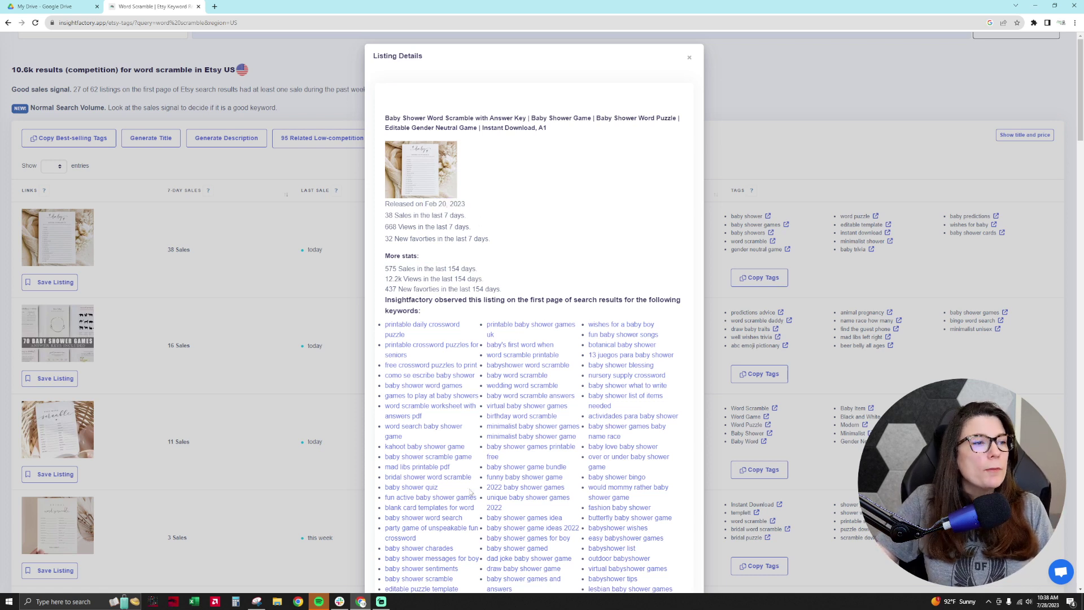
Step: Divide 575 by 154 in Calculator to get about 3.73 sales per day
click(236, 601)
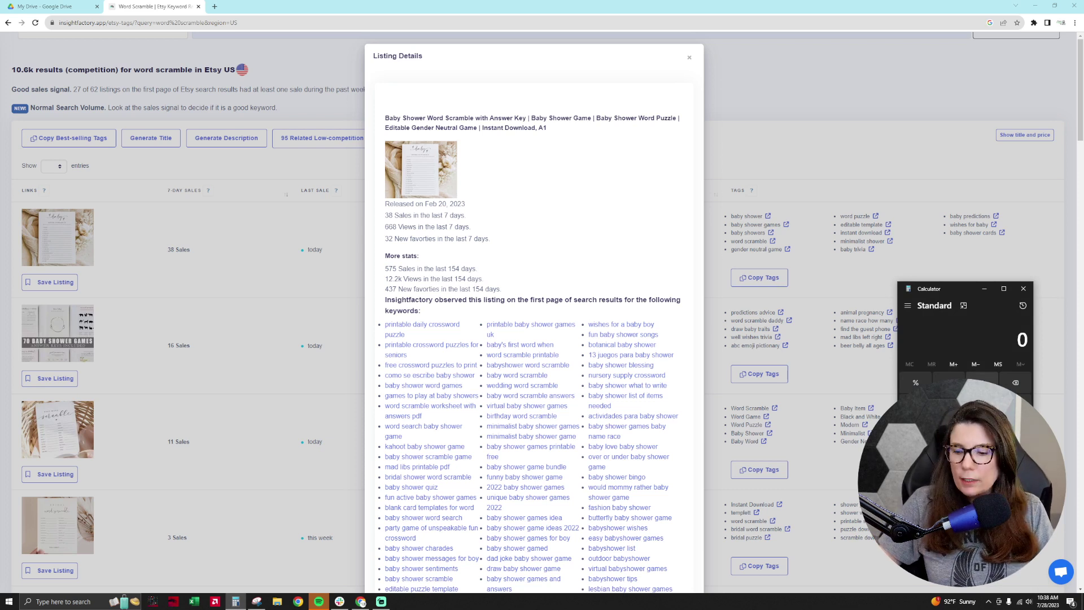
text(575)
key(slash)
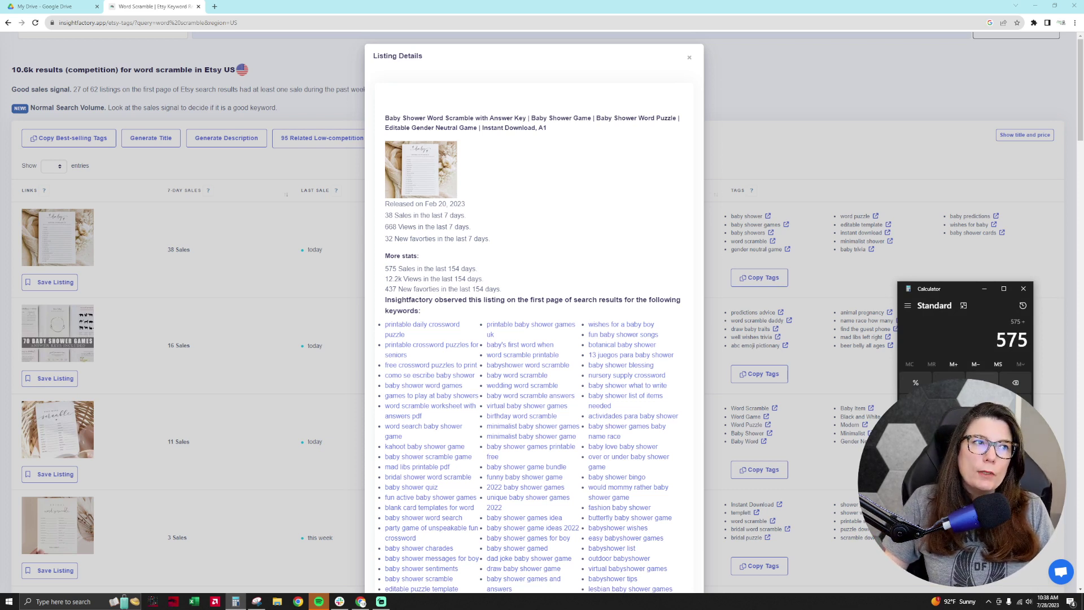
text(154)
key(Return)
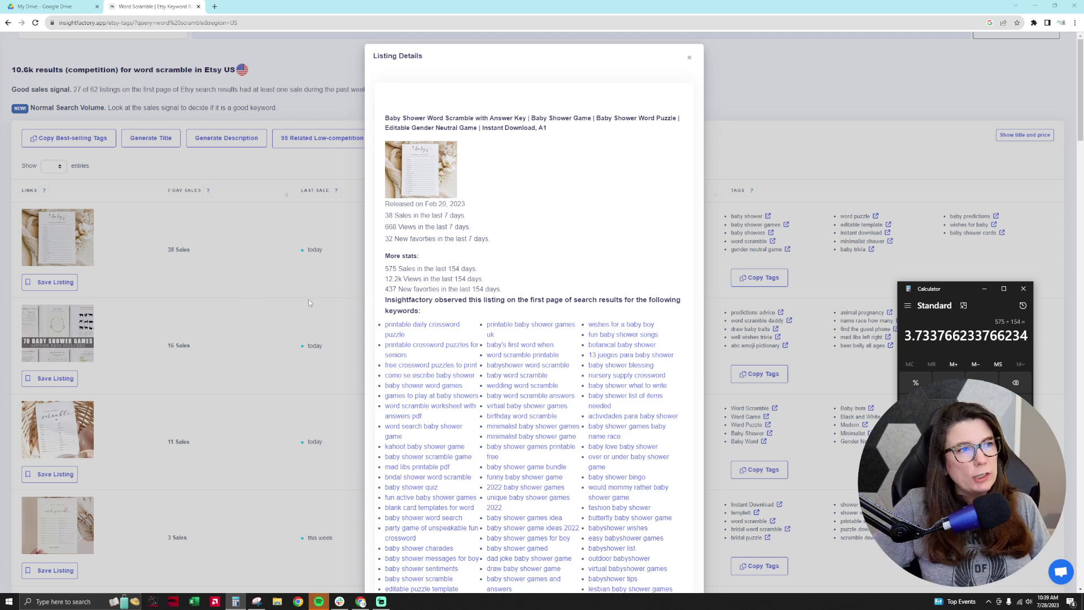
Step: Highlight the observed keywords baby shower bingo, actividades para baby shower and baby shower blessing
drag(393, 300, 555, 312)
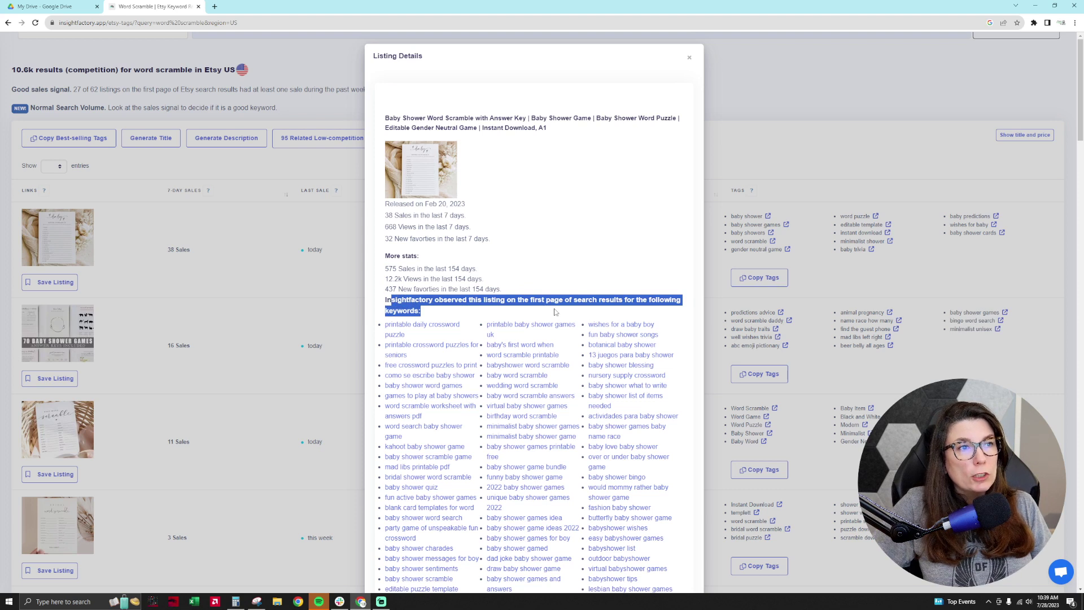
click(555, 312)
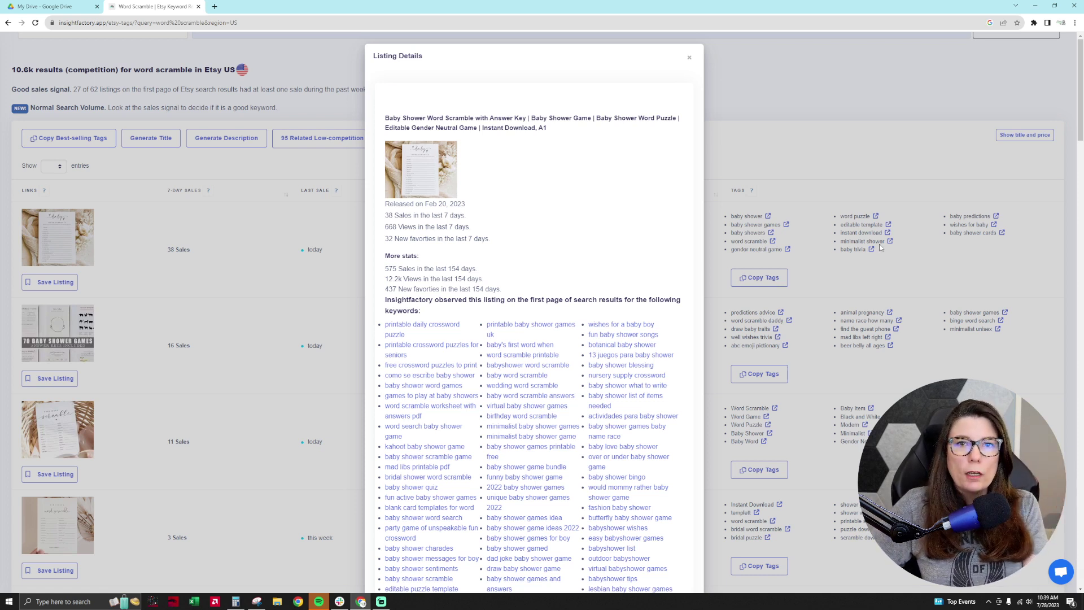
drag(646, 477, 589, 477)
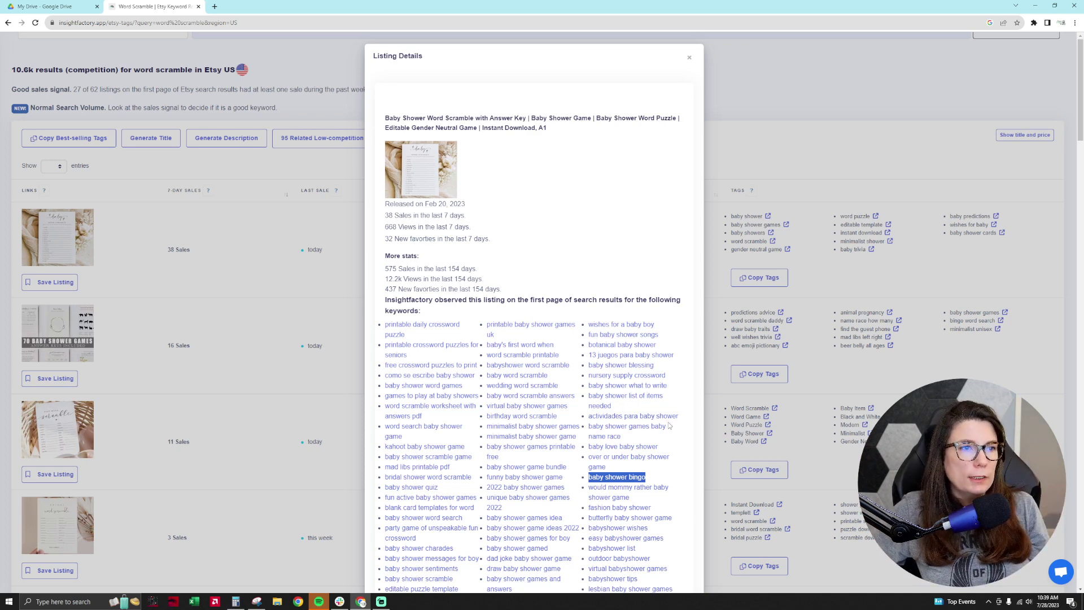
drag(686, 418, 588, 421)
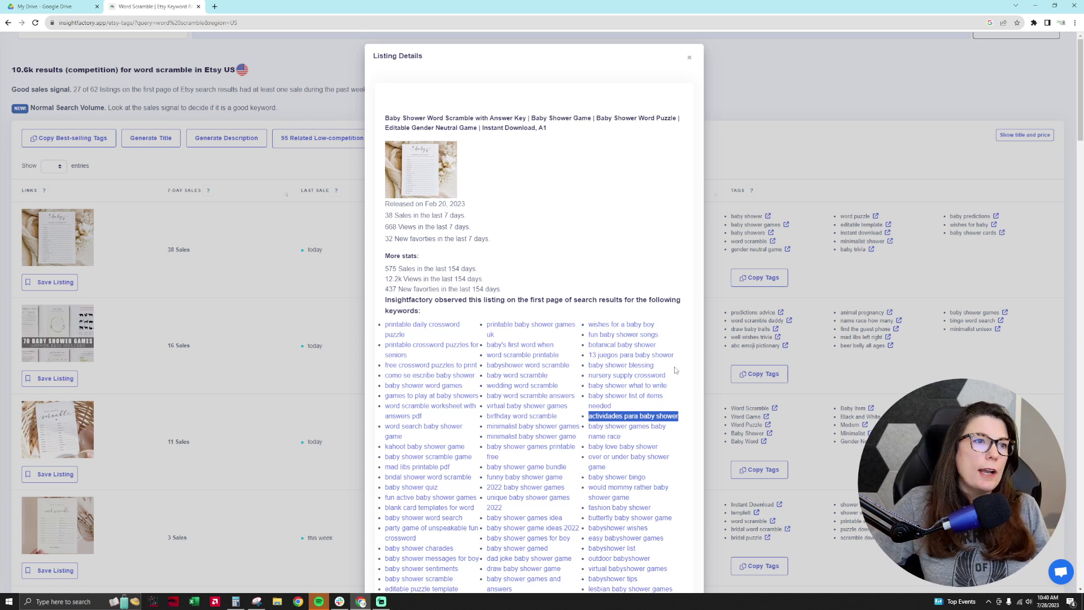
drag(674, 367, 590, 367)
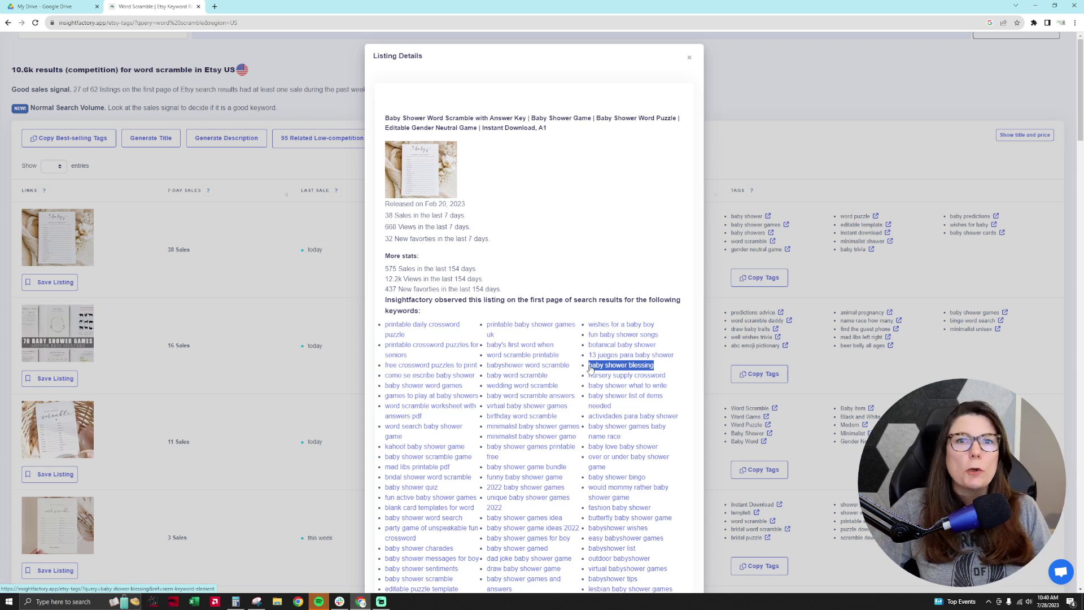
Step: Highlight 'wishes for a baby boy' and 'word search baby shower game', then research 'wishes for a baby boy'
drag(655, 326, 588, 325)
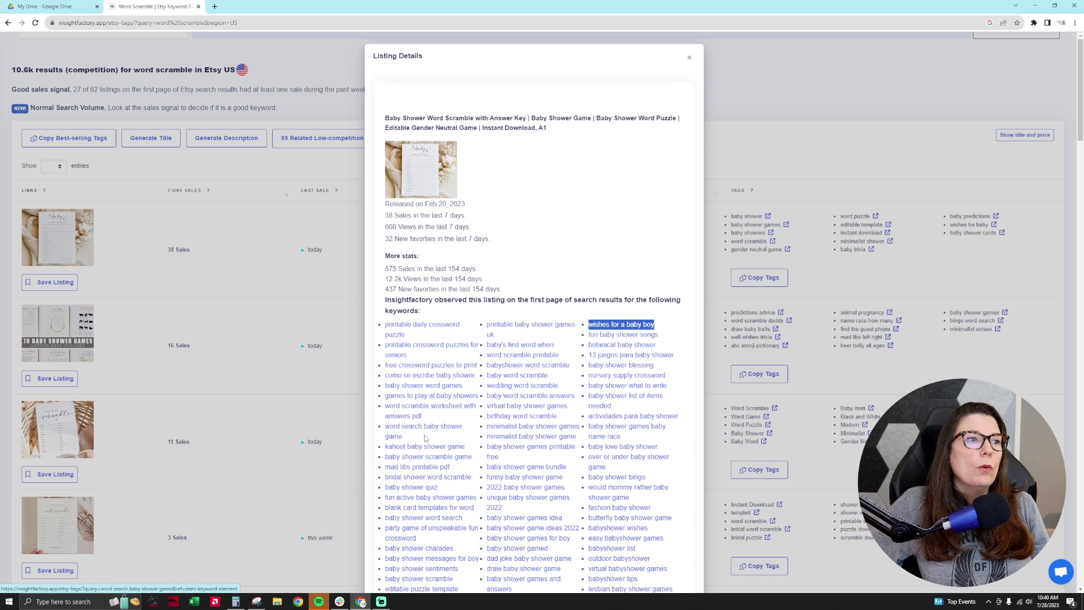
drag(426, 439, 387, 427)
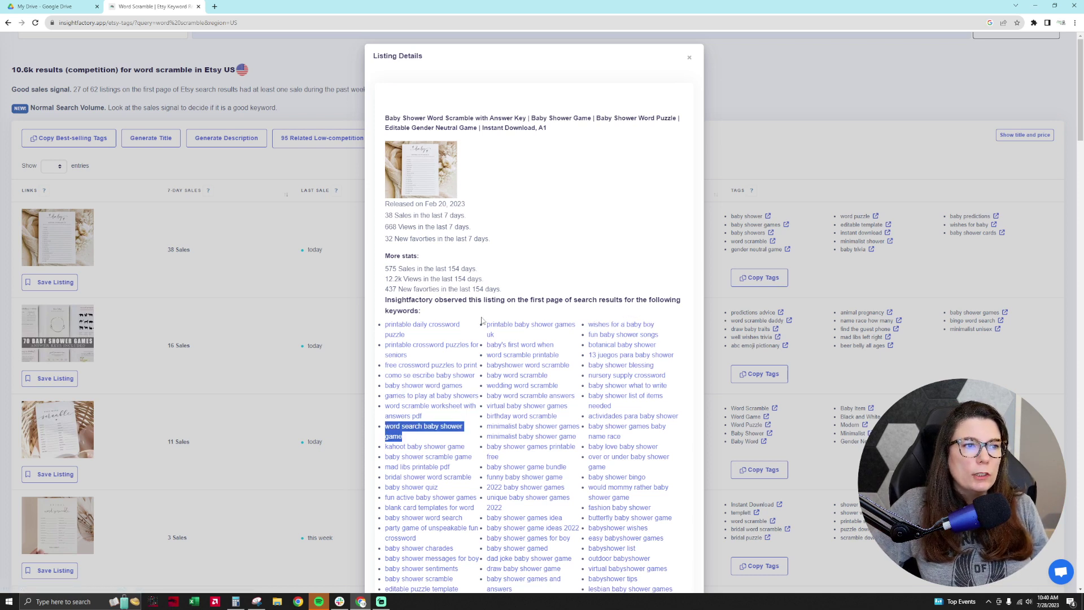
click(630, 327)
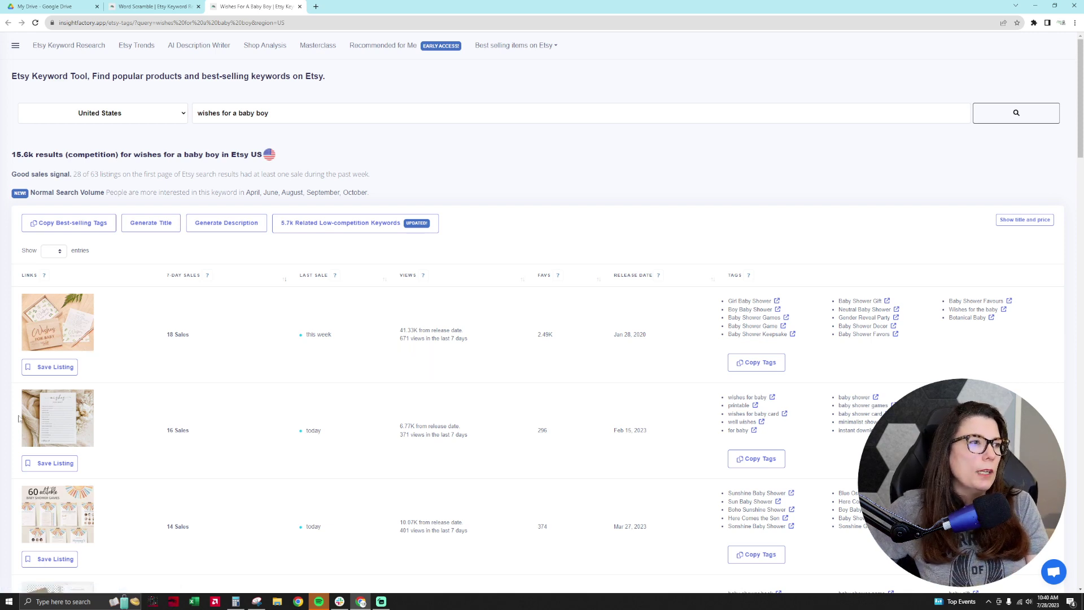
Step: Open the second 'wishes for a baby boy' result, the Wishes For Baby Template, on Etsy
click(76, 420)
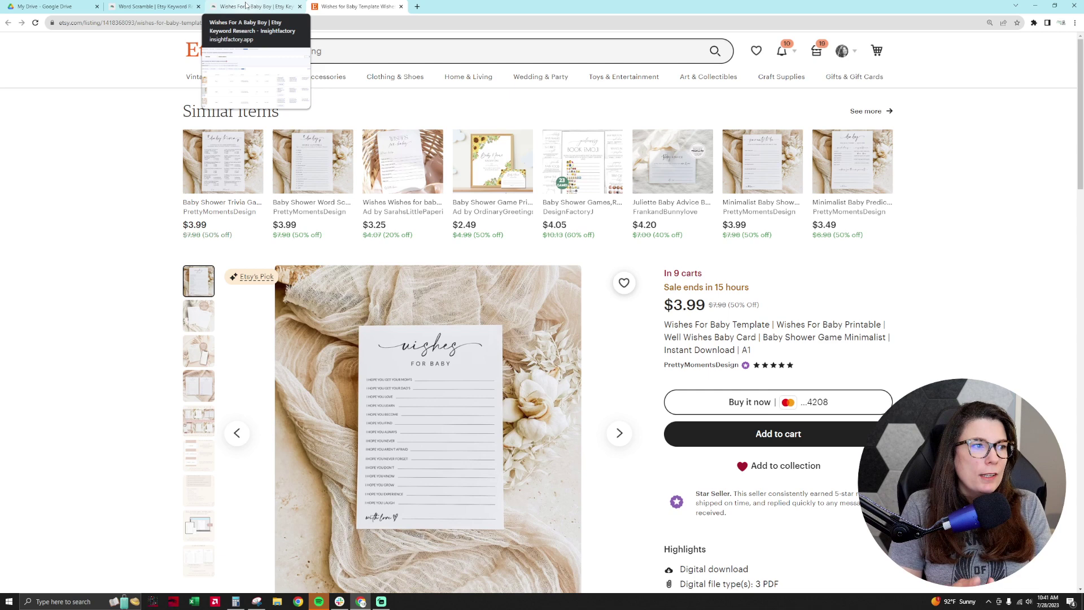
Step: View the laptop mockup and Easy to Print photos and read the listing description
click(198, 525)
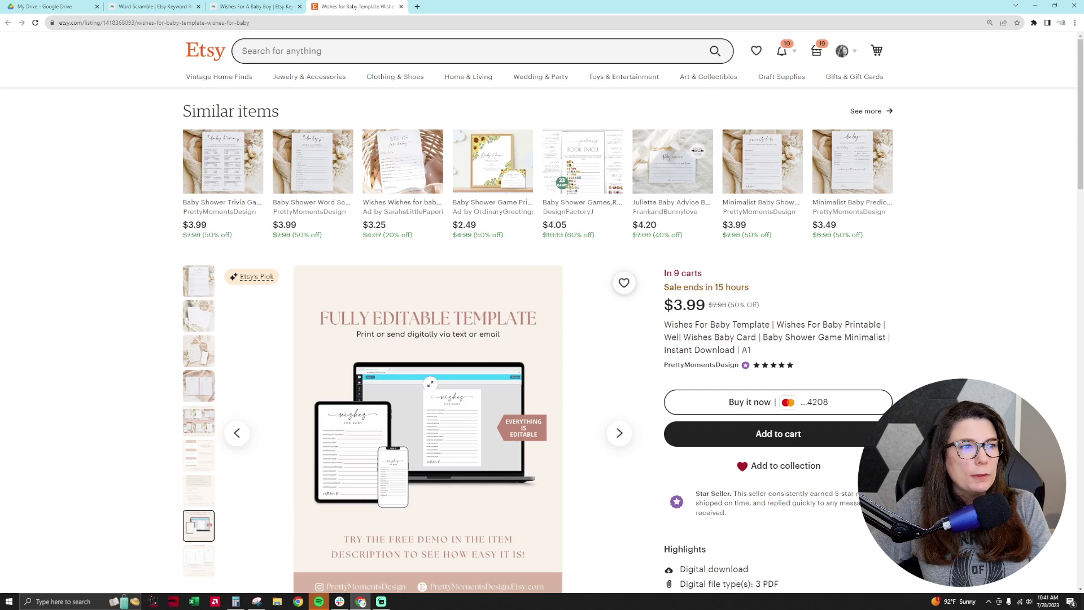
scroll(429, 384, down, 2)
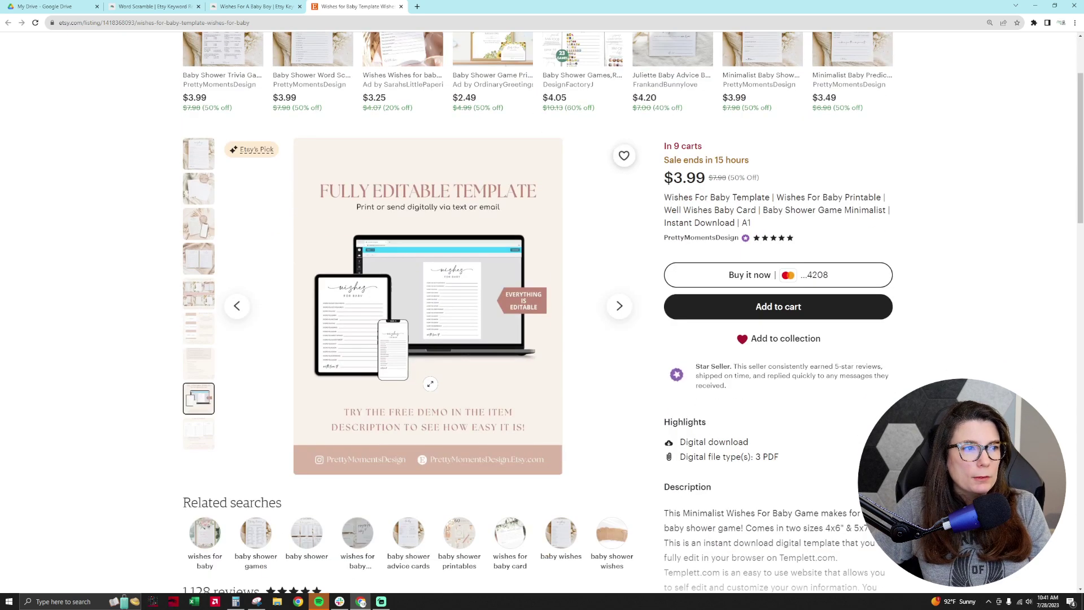
click(200, 442)
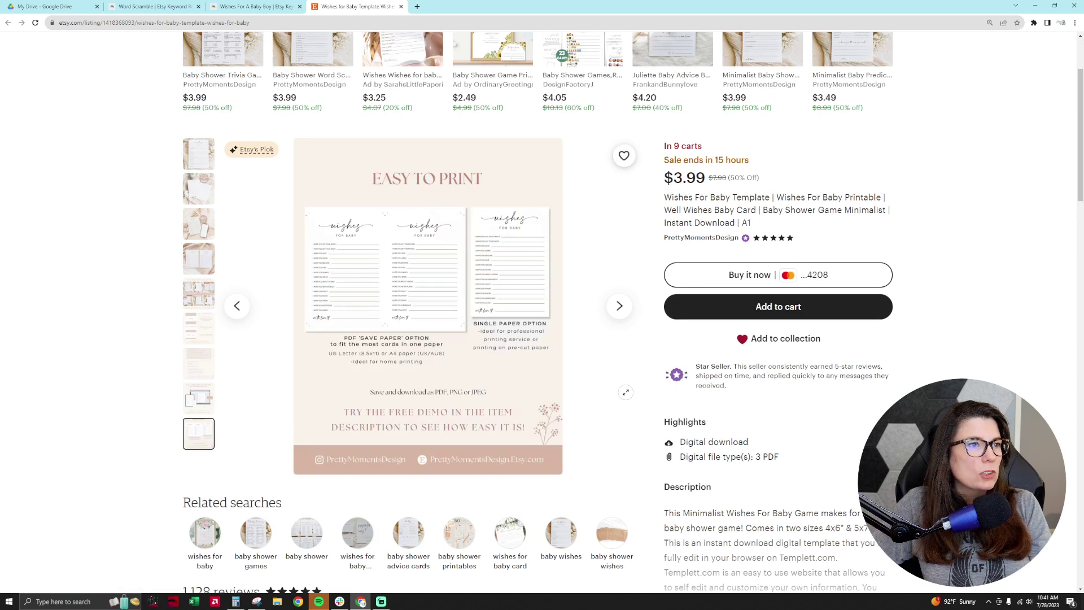
scroll(625, 394, down, 2)
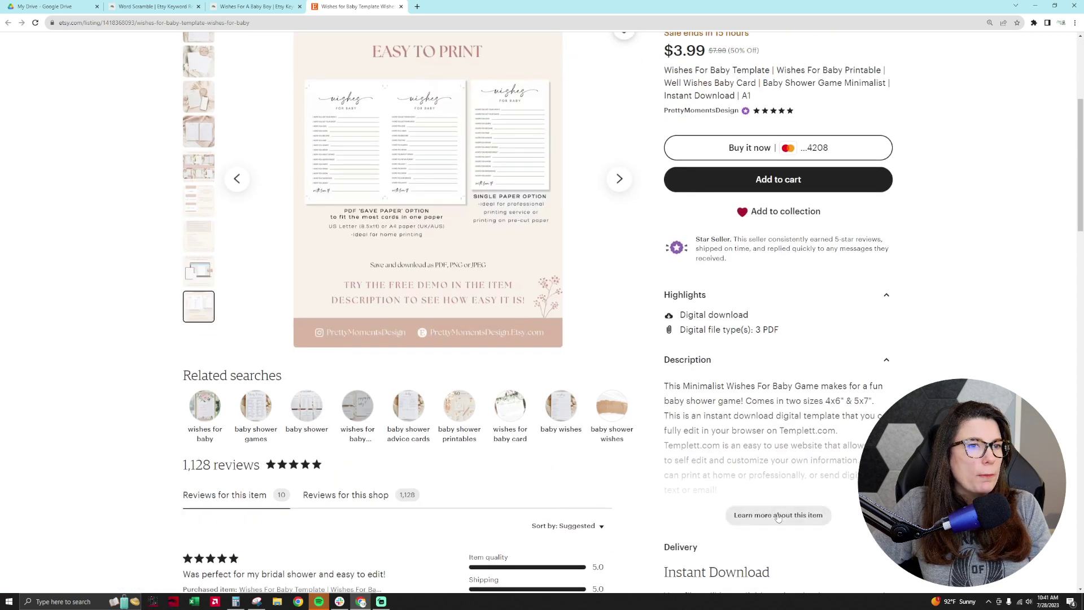
drag(838, 429, 780, 430)
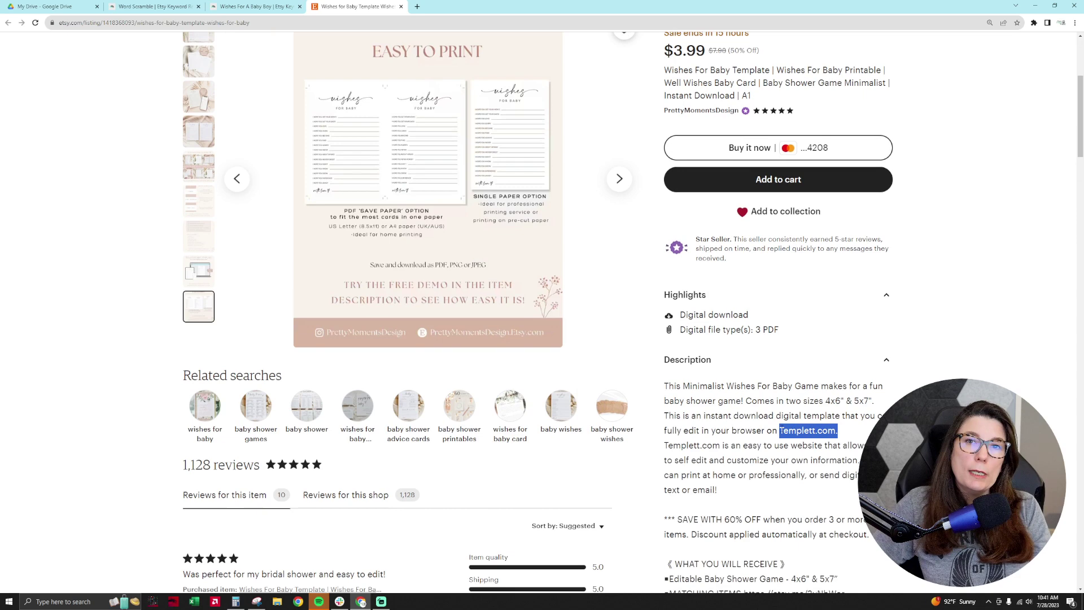
scroll(788, 432, down, 3)
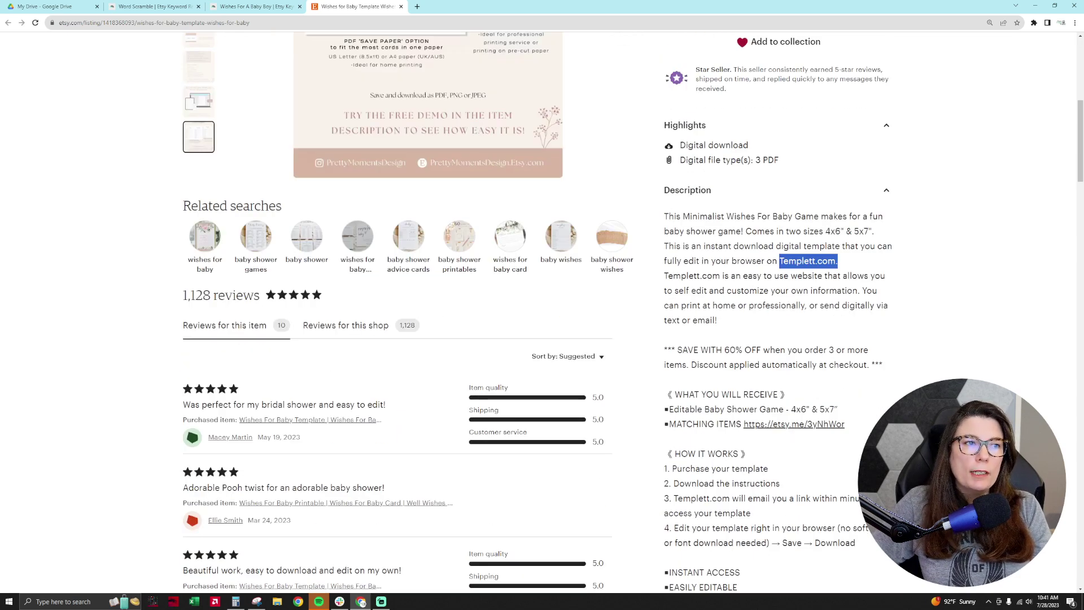
scroll(866, 436, up, 7)
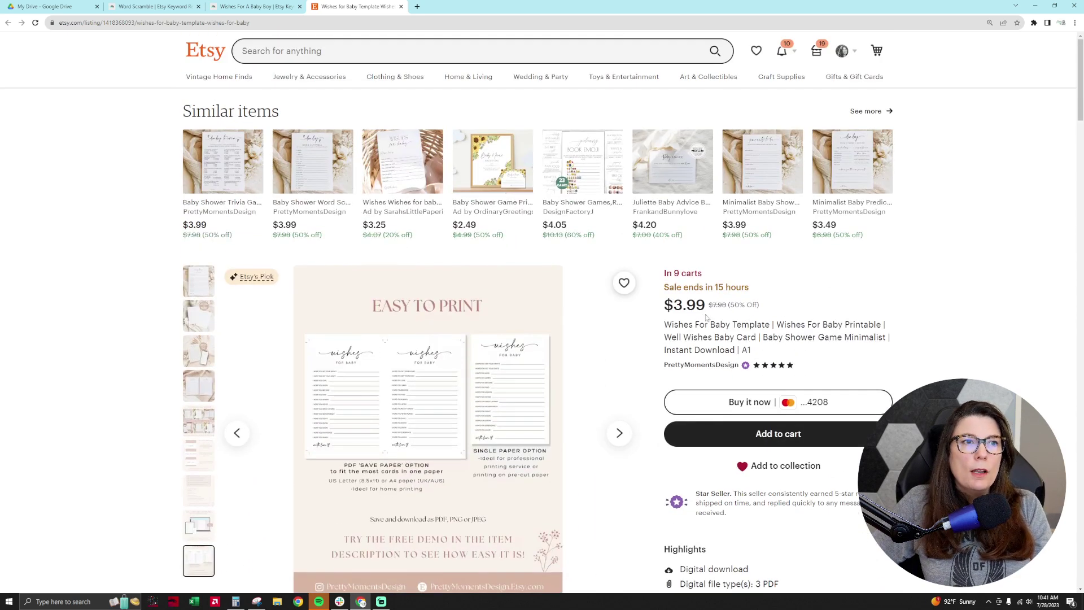
Step: Highlight the price, then step through the photos to the two wishes for baby cards
drag(706, 305, 663, 306)
click(663, 306)
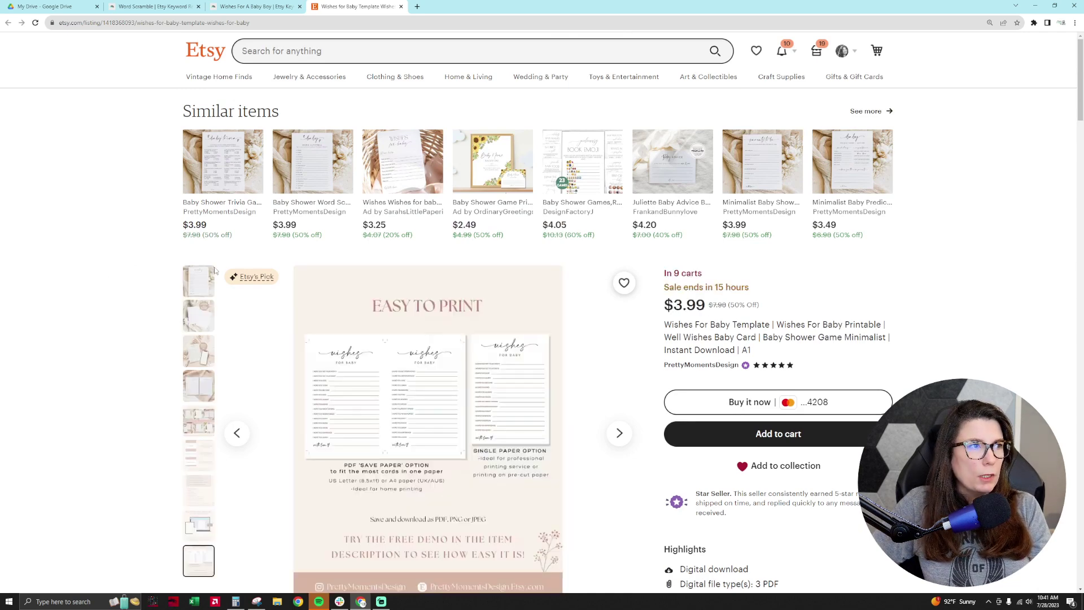
click(210, 287)
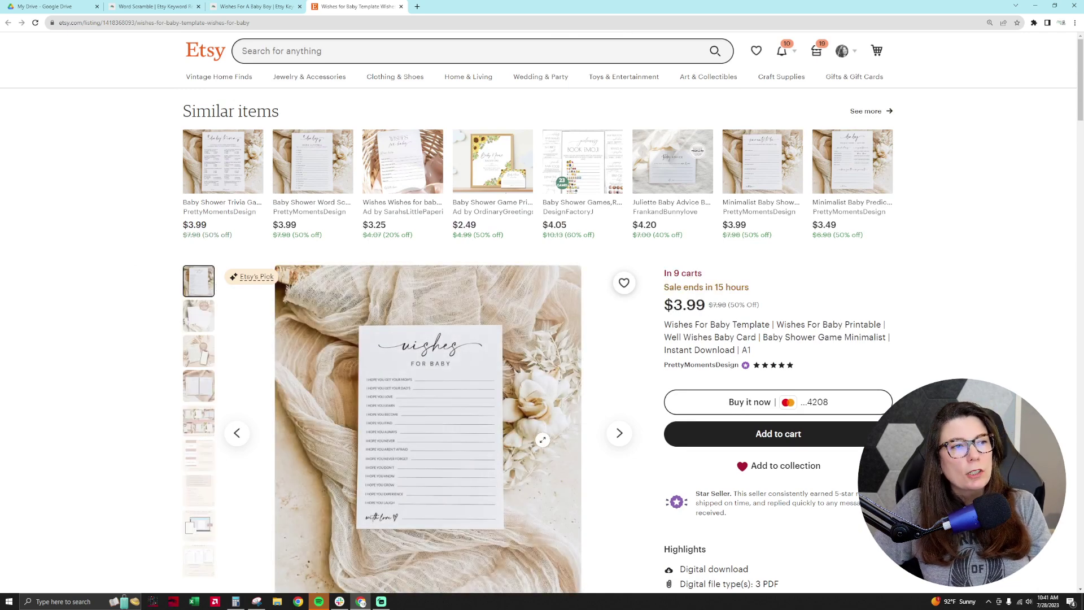
scroll(542, 439, down, 2)
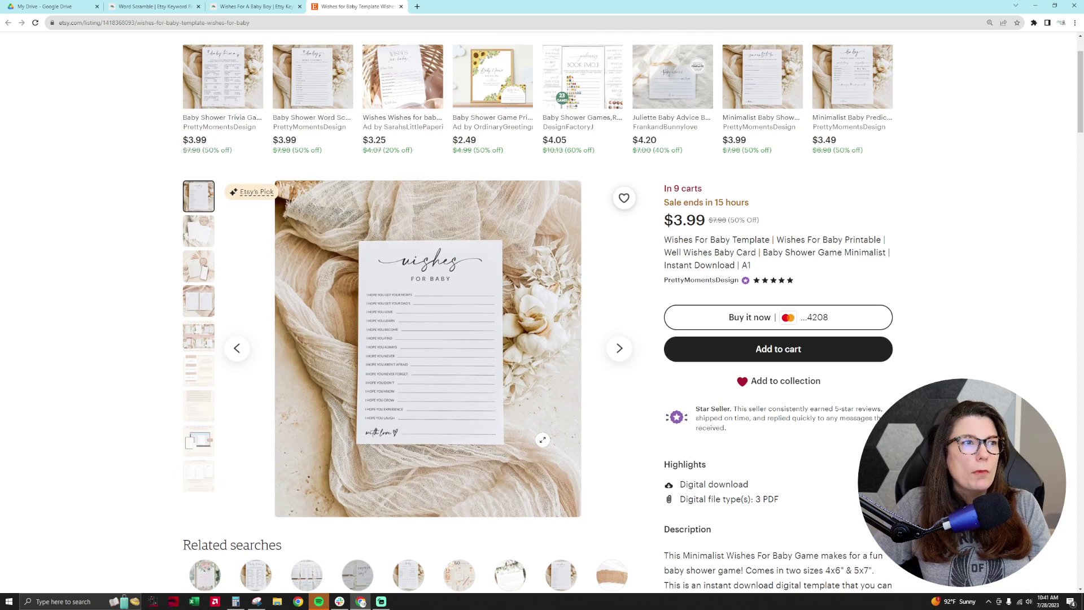
click(211, 243)
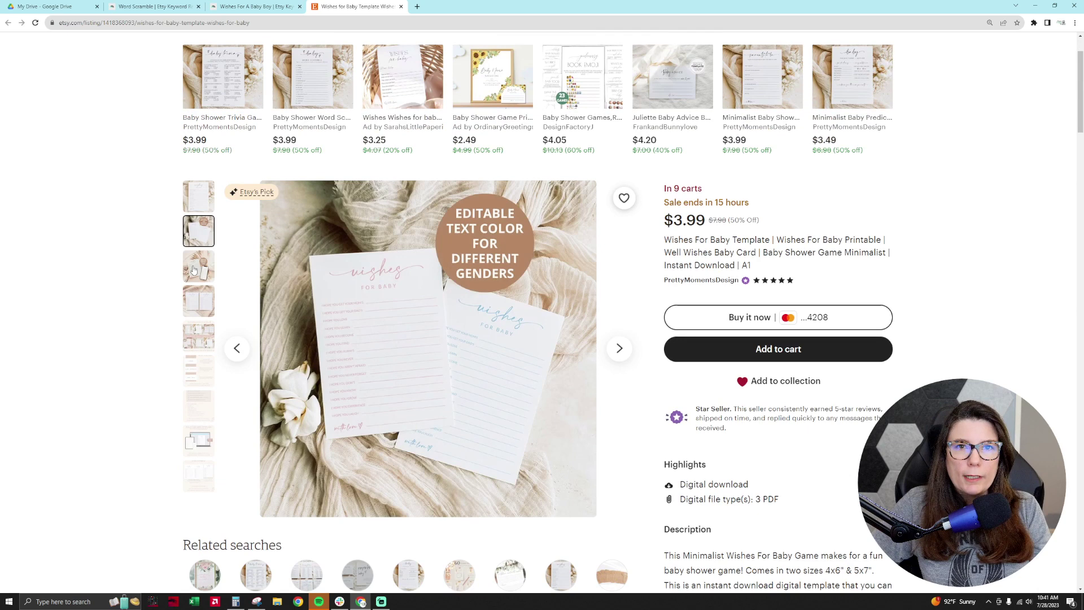
click(194, 270)
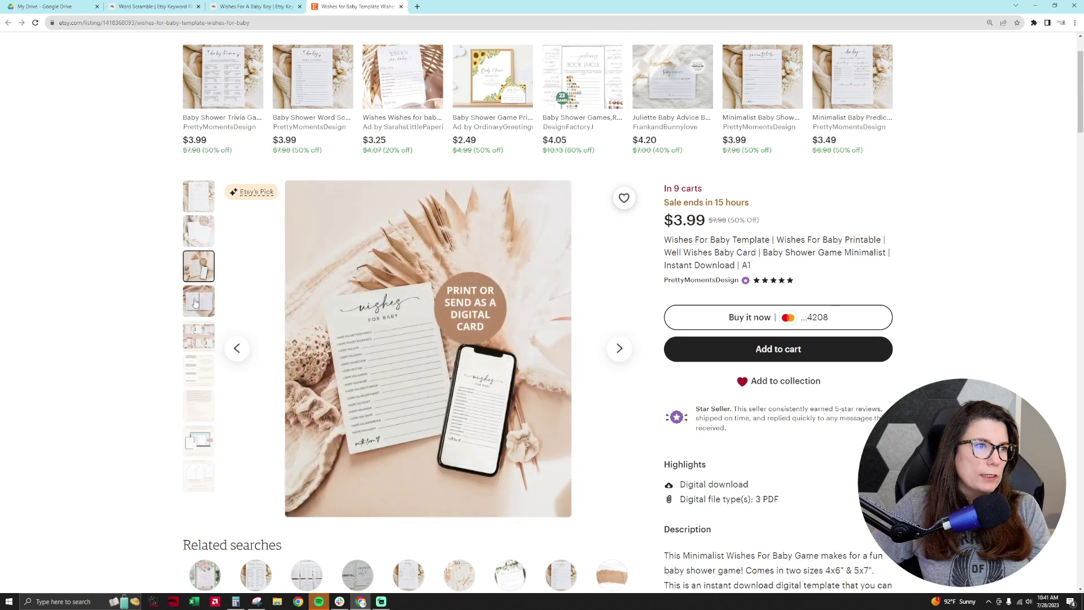
click(200, 305)
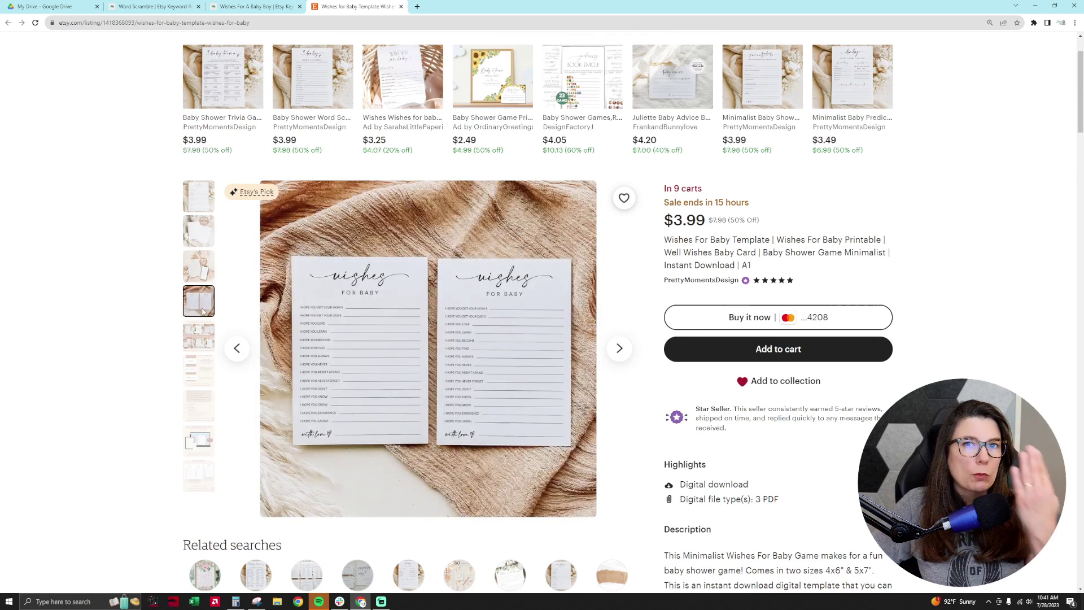